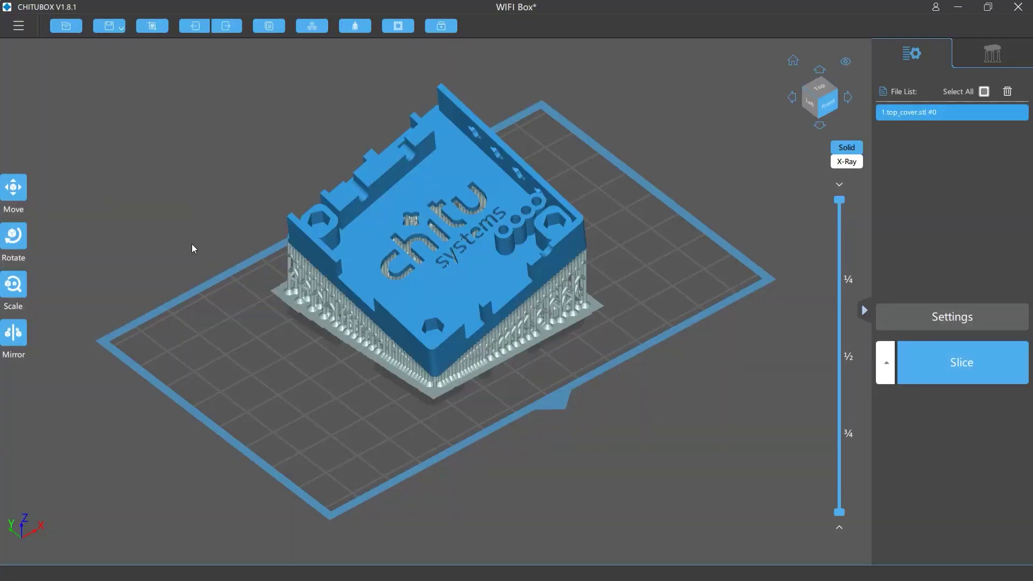
Open CHITUBOX's Setting dialog from the main menu and scroll through its options
click(20, 26)
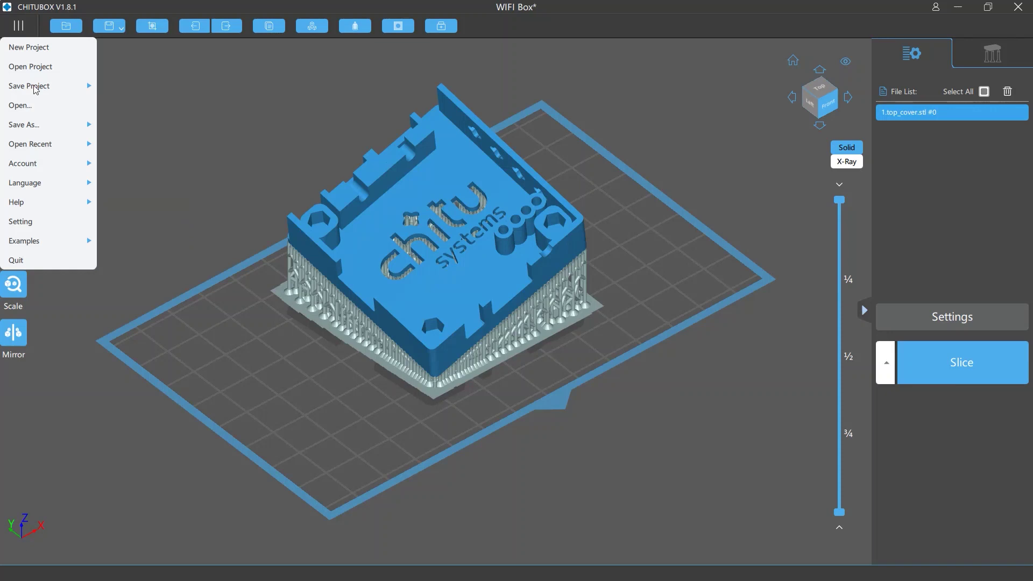
click(49, 223)
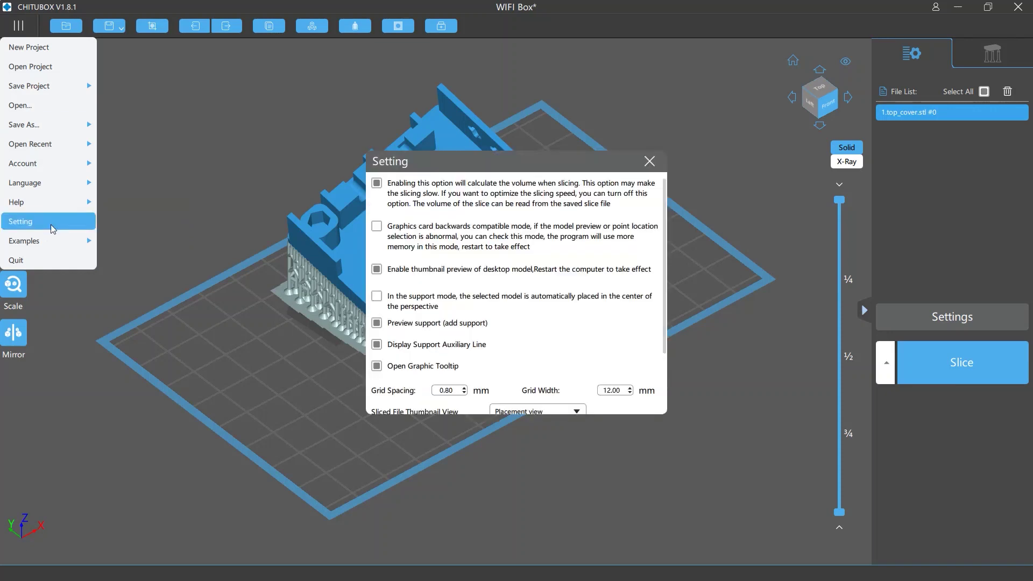
scroll(597, 217, down, 3)
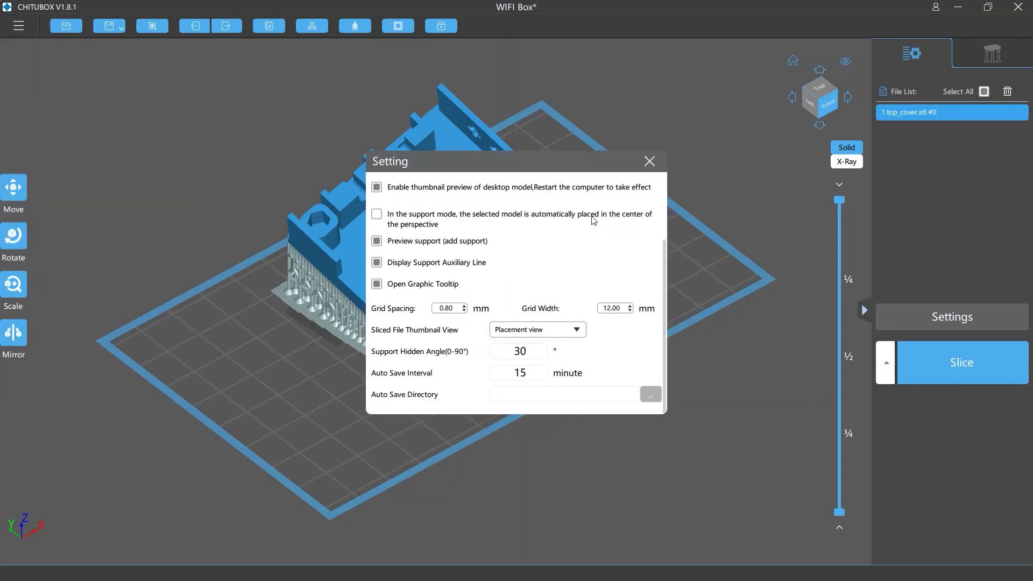
scroll(594, 220, up, 3)
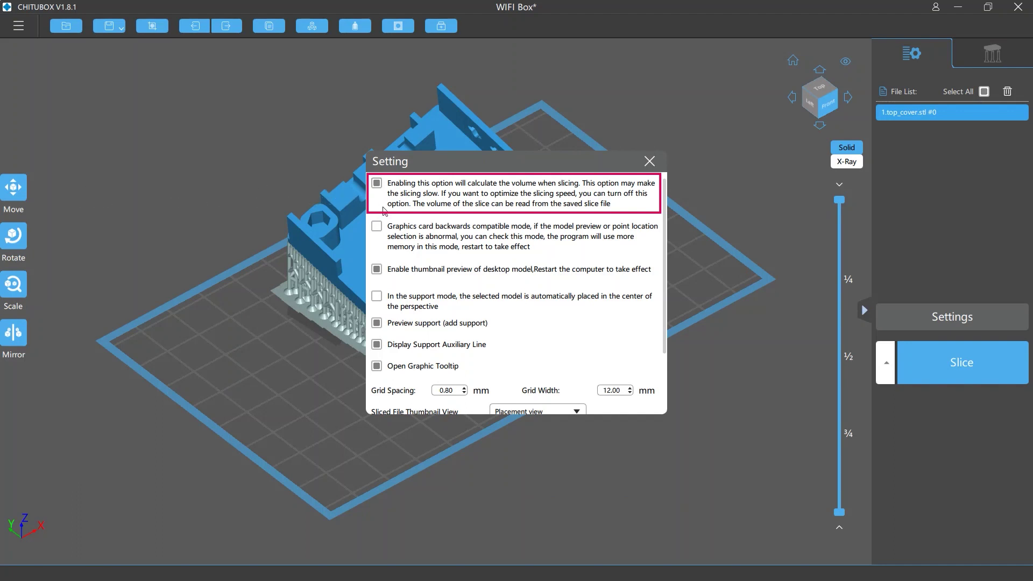
Slice the supported enclosure to see its 45.92 ml volume estimate, then go back to the model
click(649, 162)
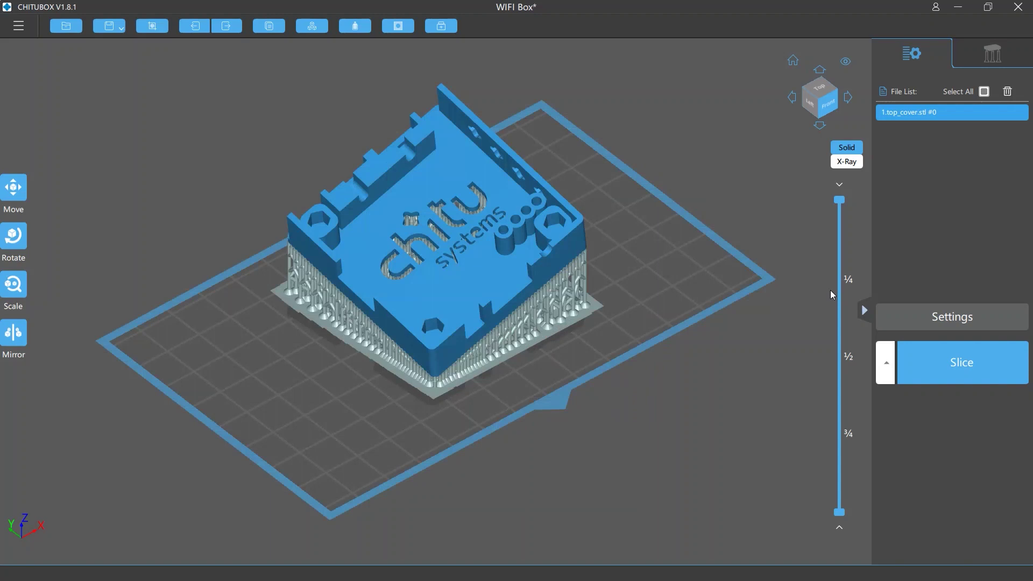
click(956, 382)
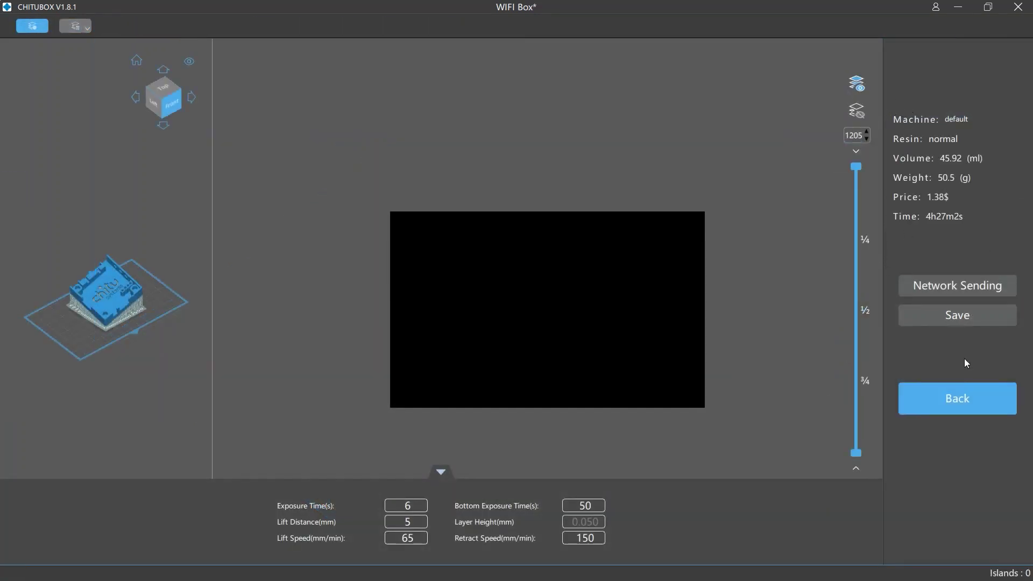
click(950, 416)
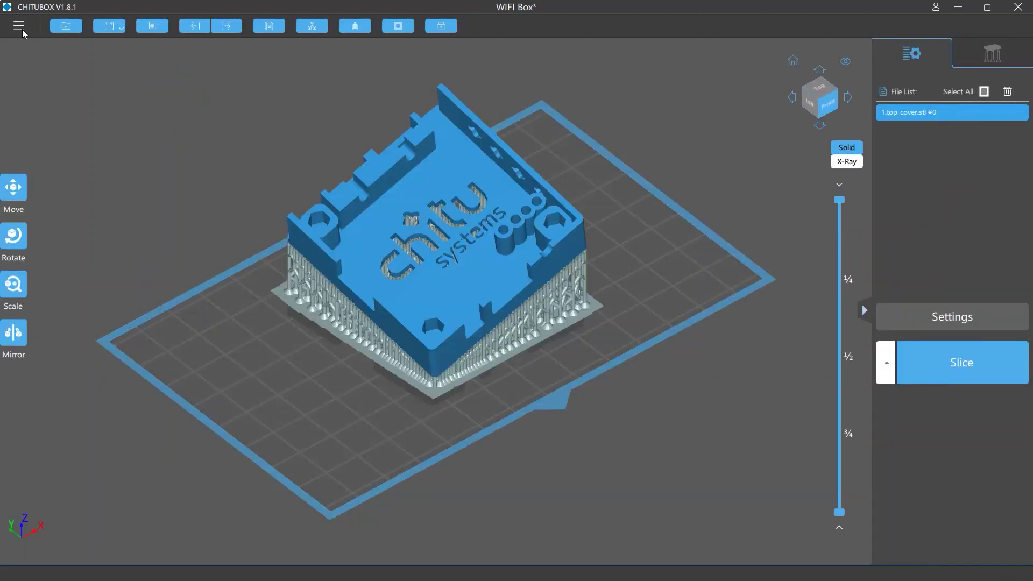
Turn off volume calculation in Setting and slice the enclosure again
click(19, 26)
click(21, 221)
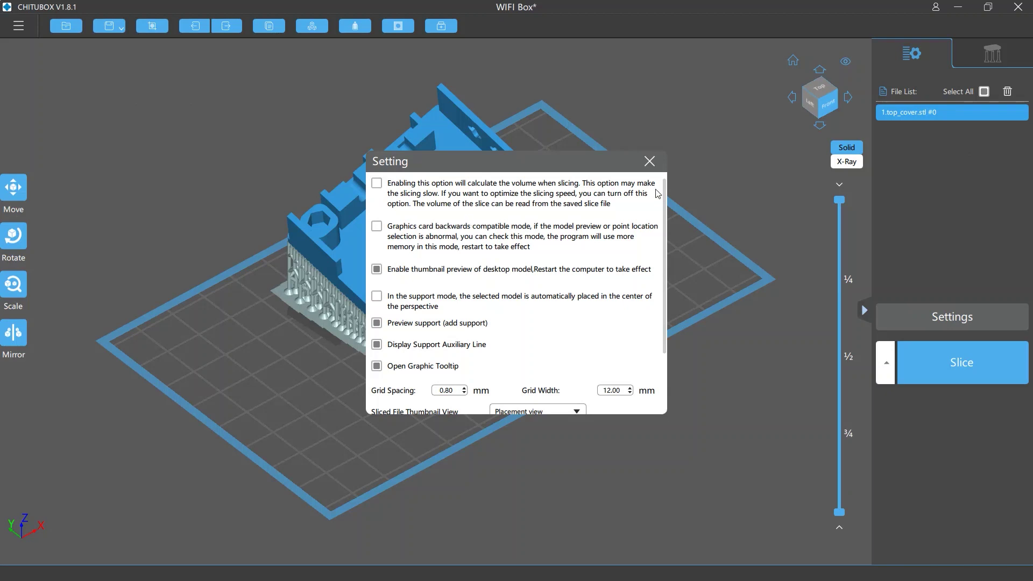
click(650, 162)
click(944, 360)
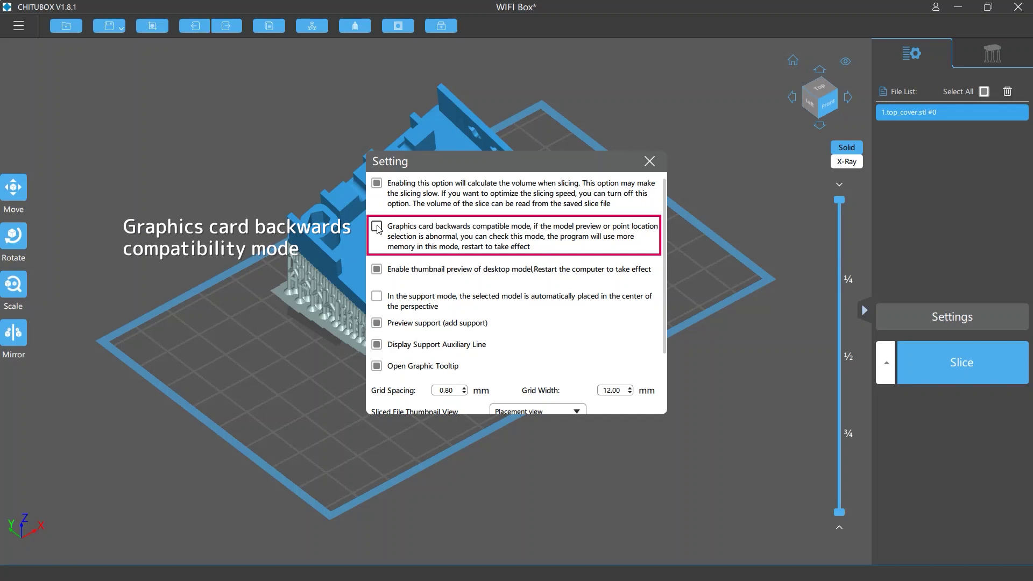
Switch on graphics card backwards compatible mode in the Setting dialog
click(377, 226)
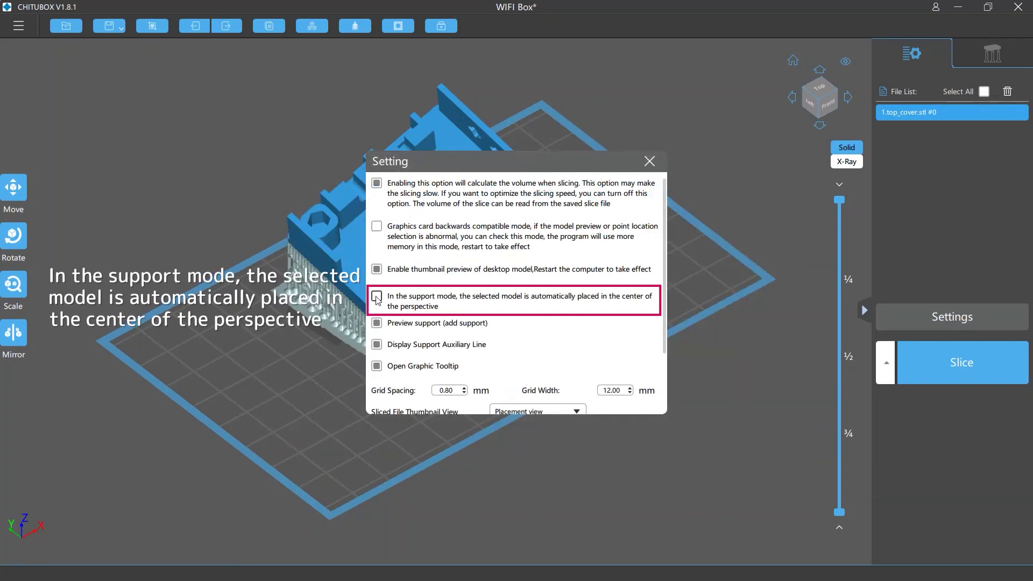
Enable auto-centring of the selected model in support mode and test it with the top and bottom covers
click(377, 297)
click(649, 161)
click(993, 54)
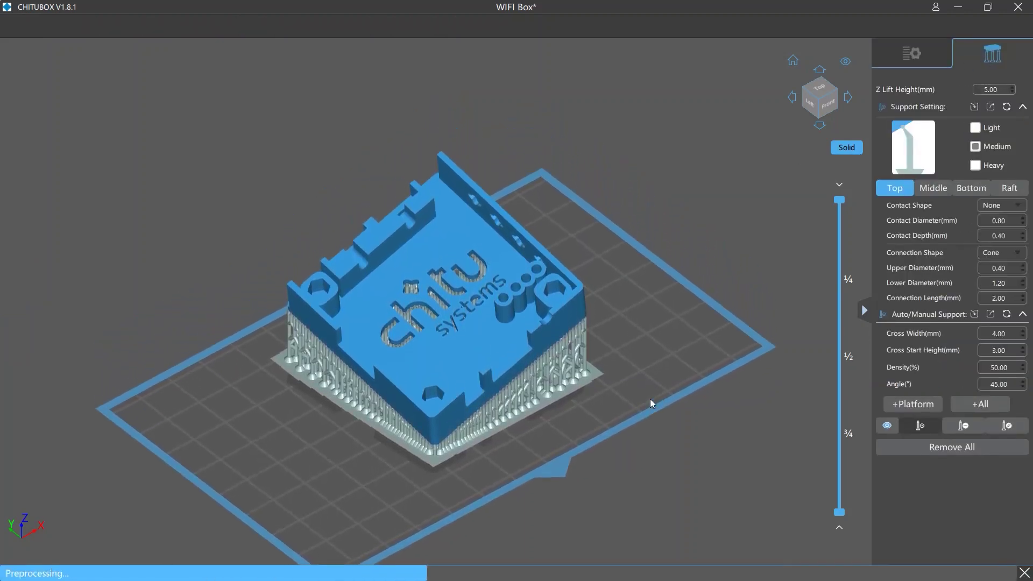
click(910, 55)
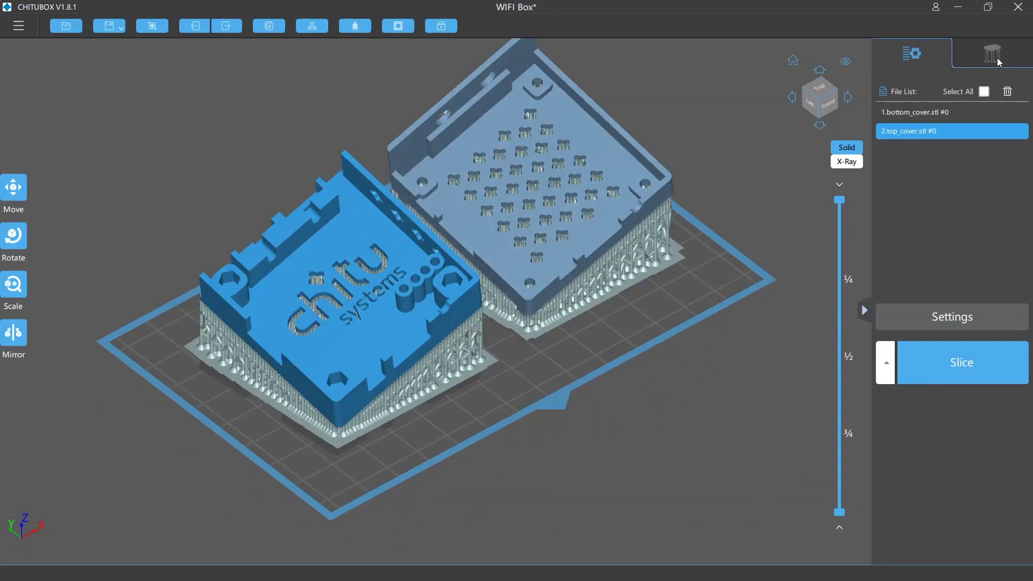
click(997, 57)
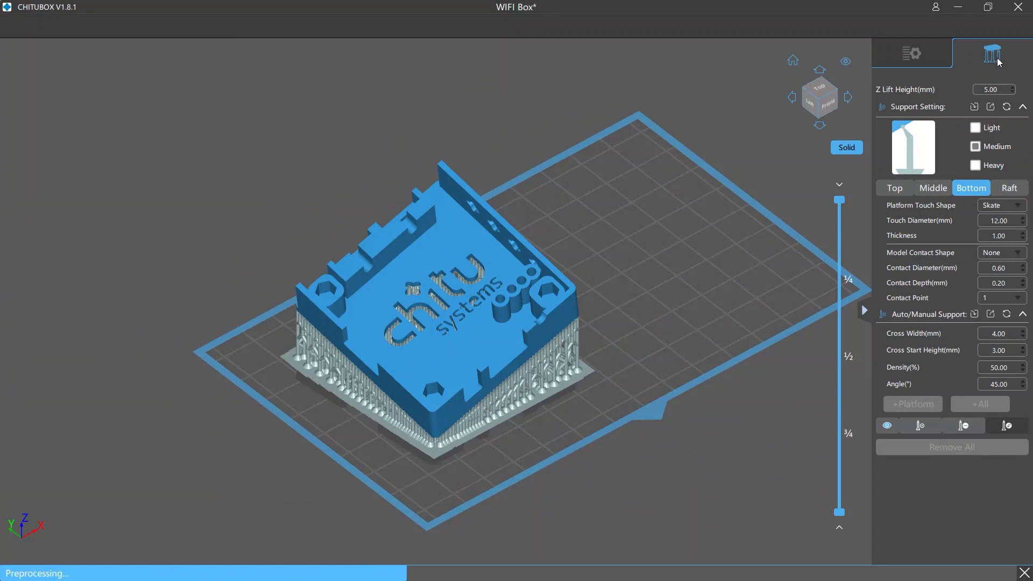
click(922, 63)
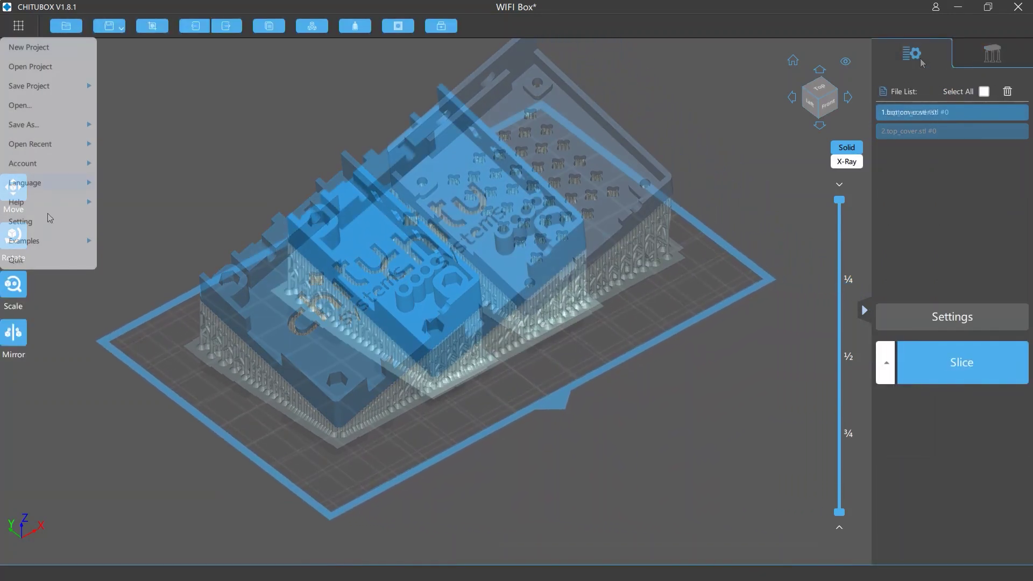
click(45, 228)
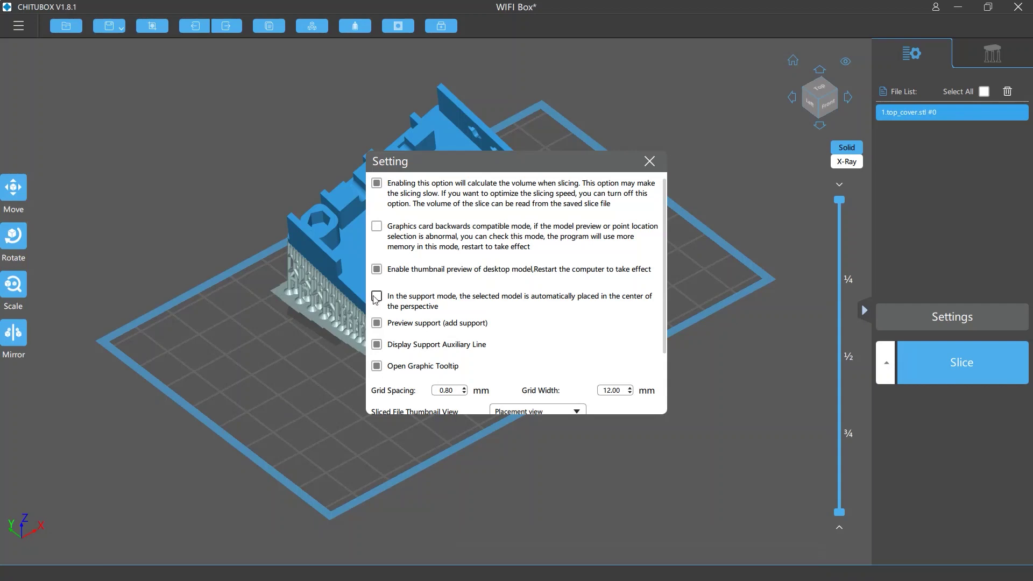
click(649, 161)
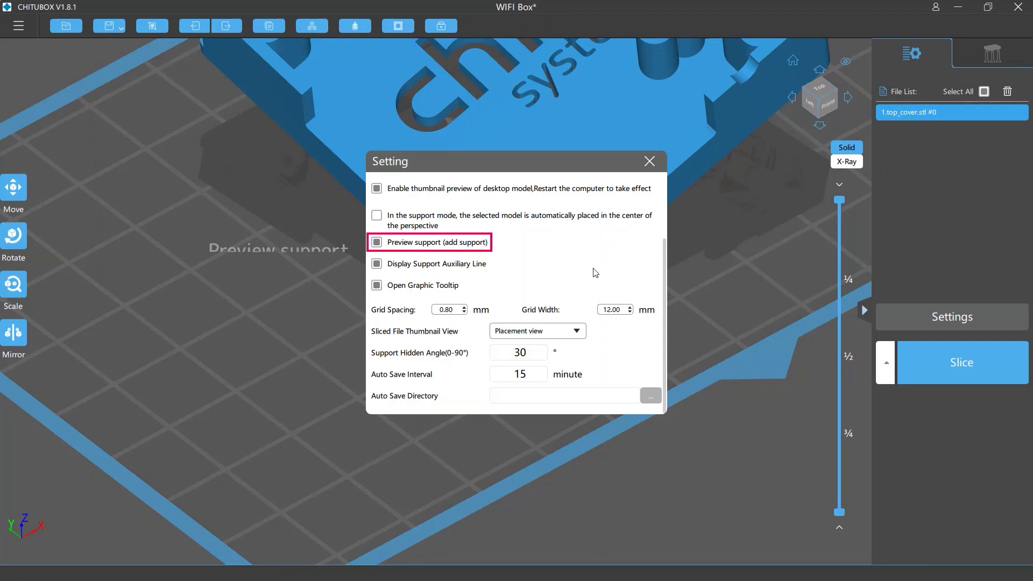
With support preview on, add three manual supports along the enclosure's lower edge
click(651, 161)
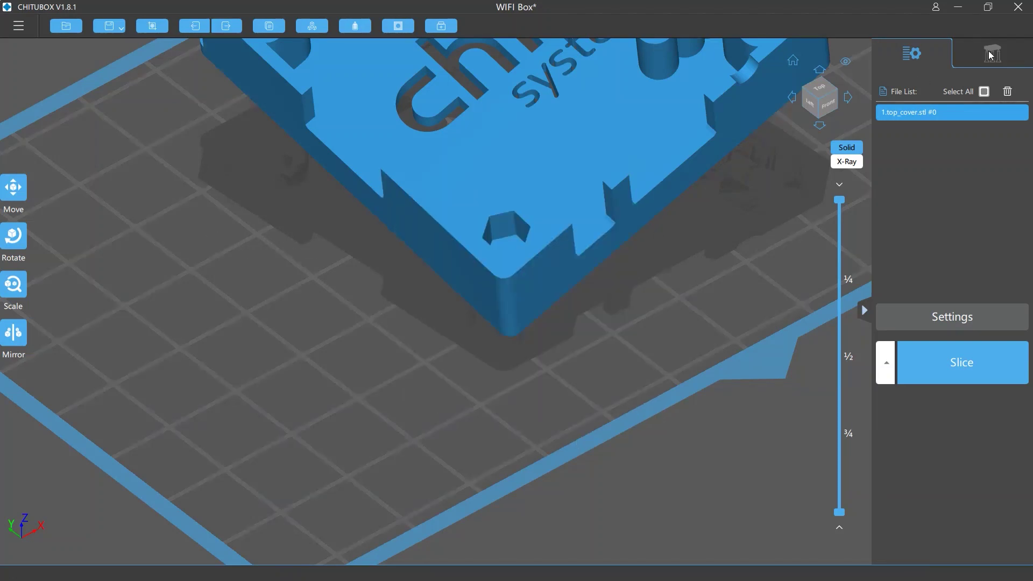
click(991, 53)
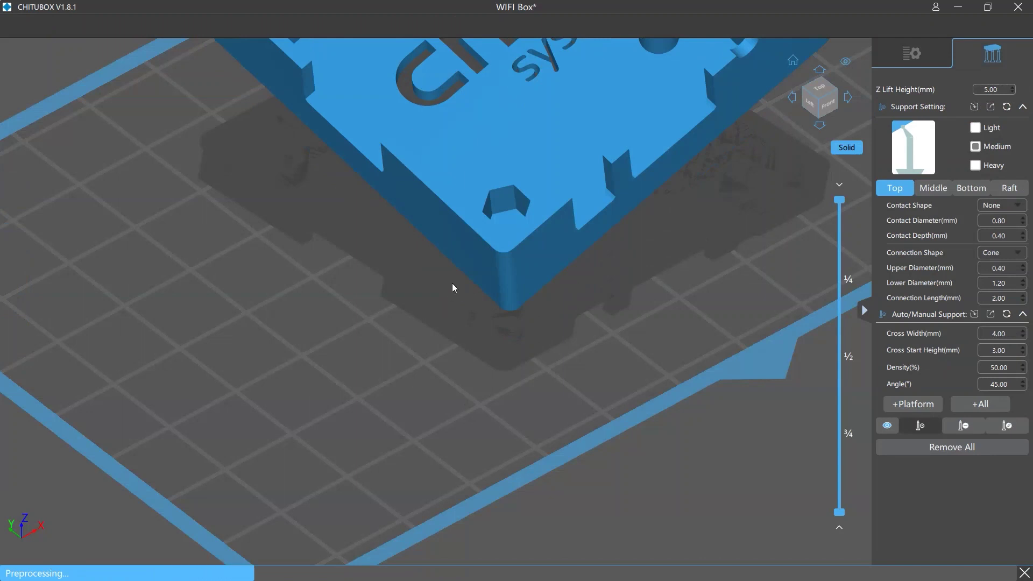
click(462, 258)
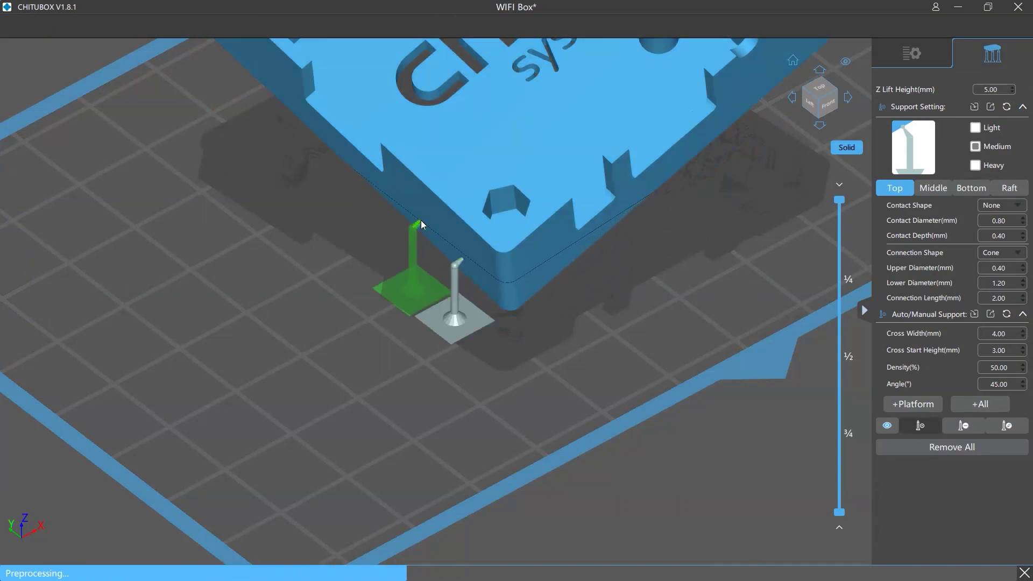
click(421, 221)
click(386, 187)
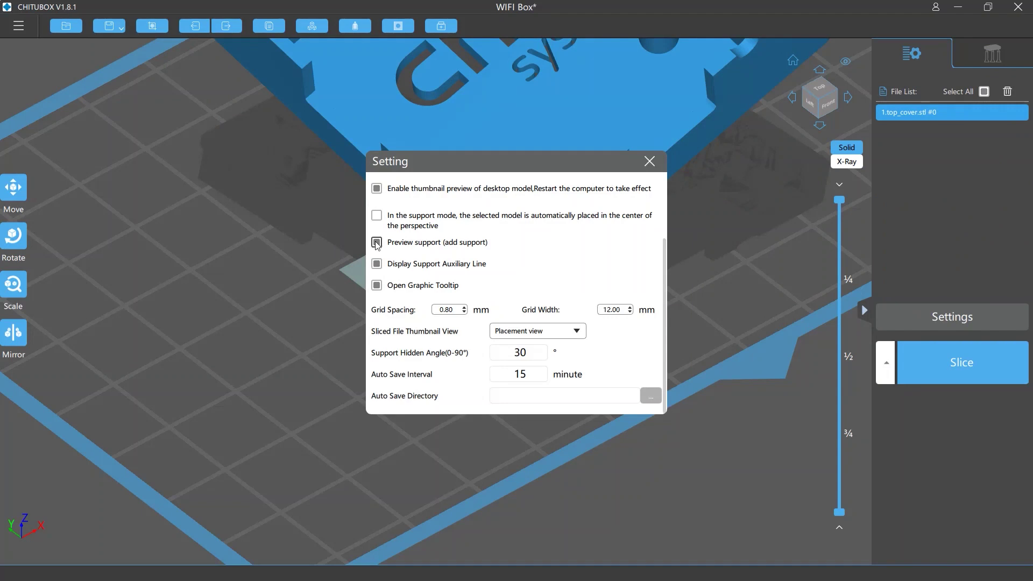
Turn off Preview support and add two more supports along the box's lower edge
click(376, 243)
click(656, 160)
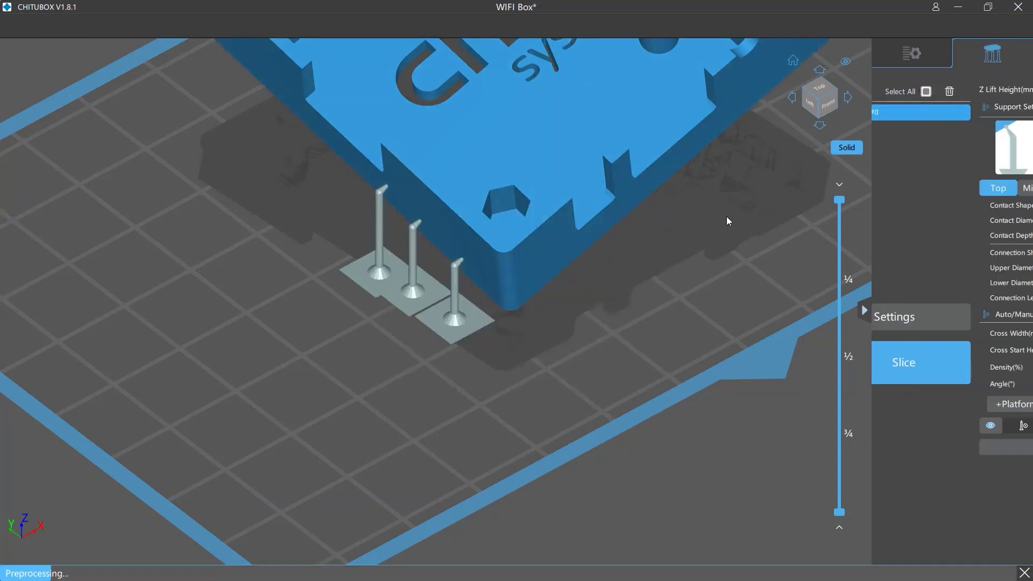
click(542, 269)
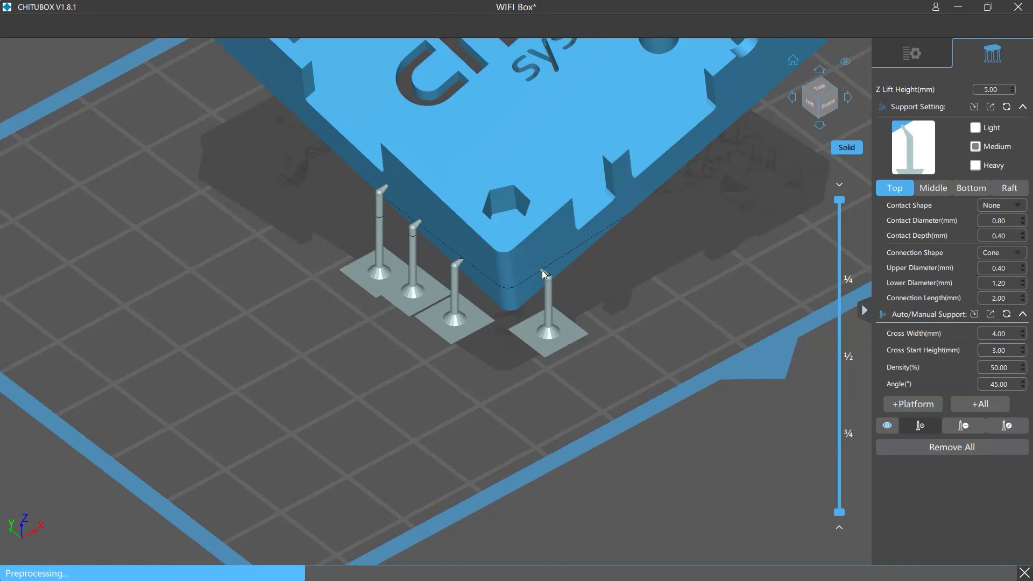
click(580, 244)
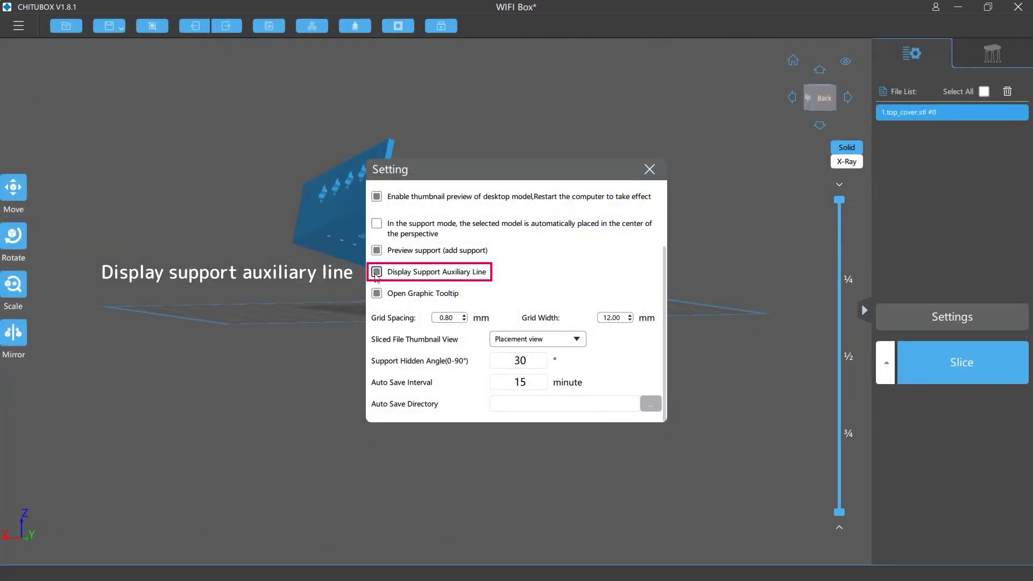
Keep support auxiliary lines on and view the tilted top cover in support mode
click(649, 169)
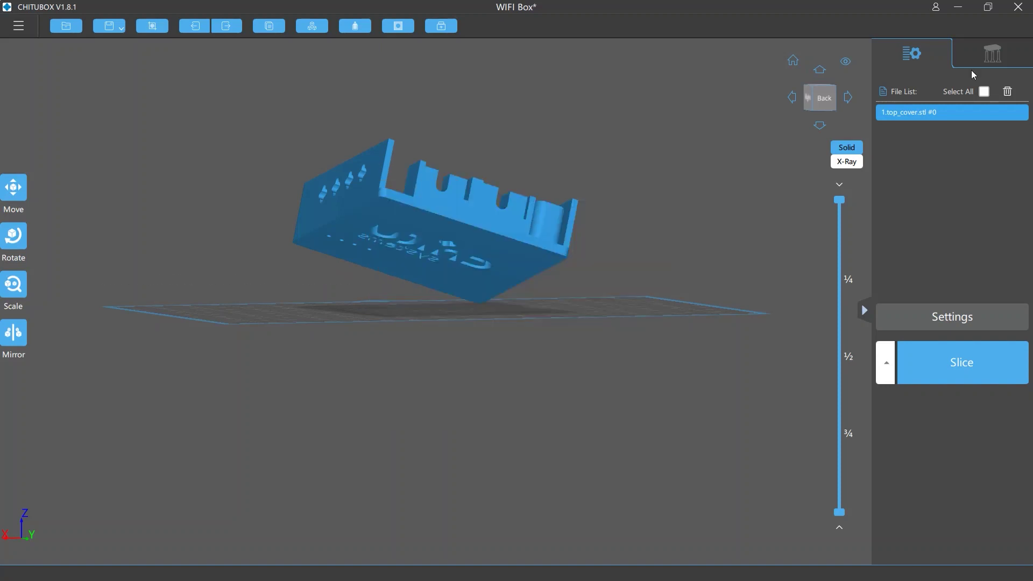
click(993, 54)
scroll(411, 338, up, 5)
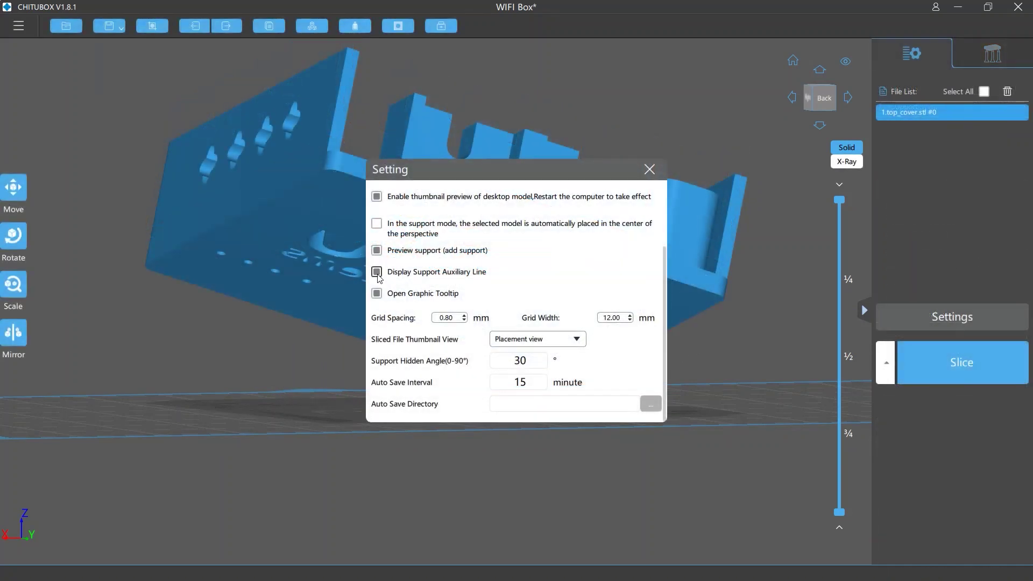
Re-enable Display Support Auxiliary Line and toggle the Open Graphic Tooltip option
click(377, 272)
click(650, 169)
click(958, 63)
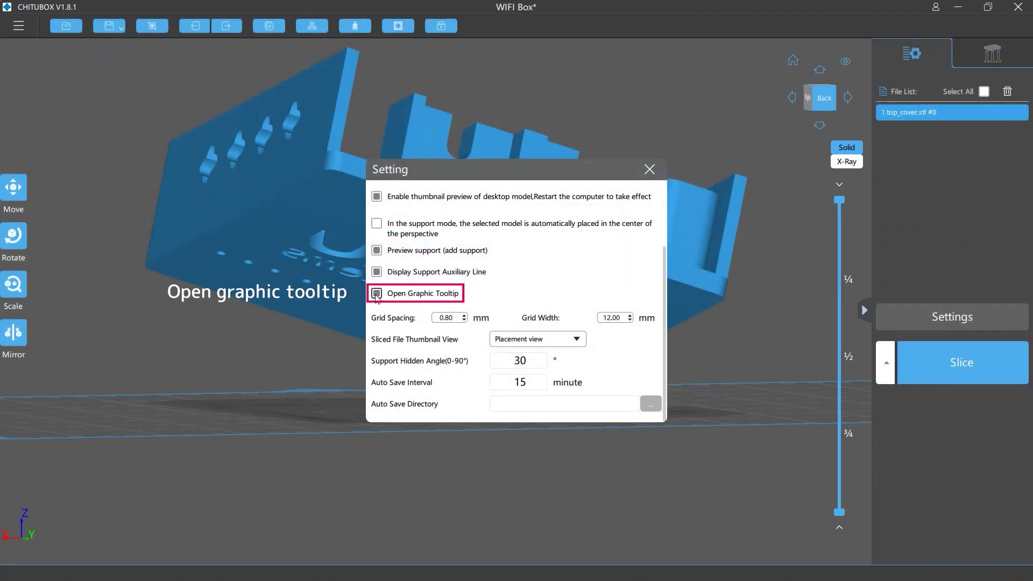
click(649, 169)
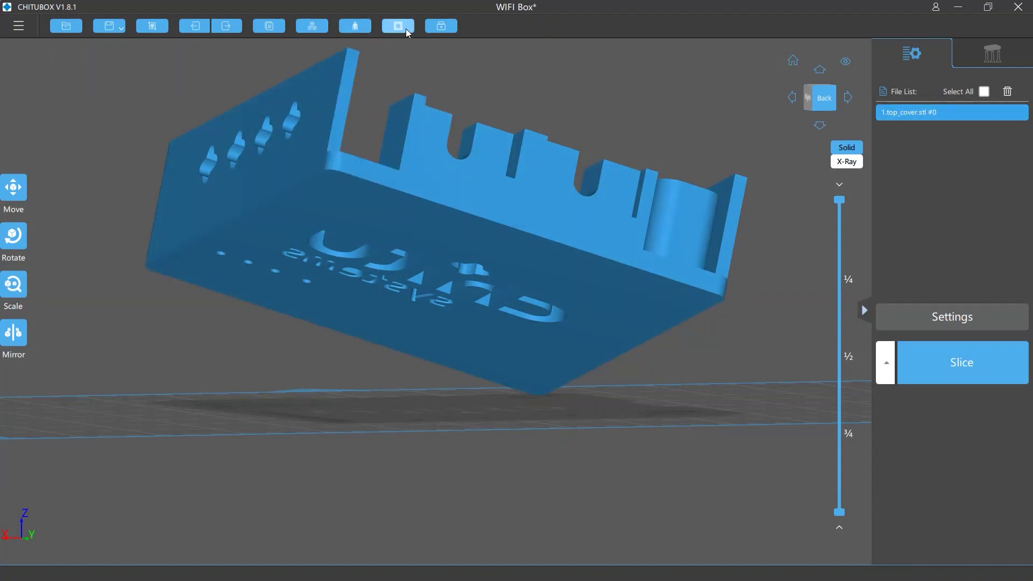
Check the graphic tooltips in support mode, then uncheck Open Graphic Tooltip
click(979, 47)
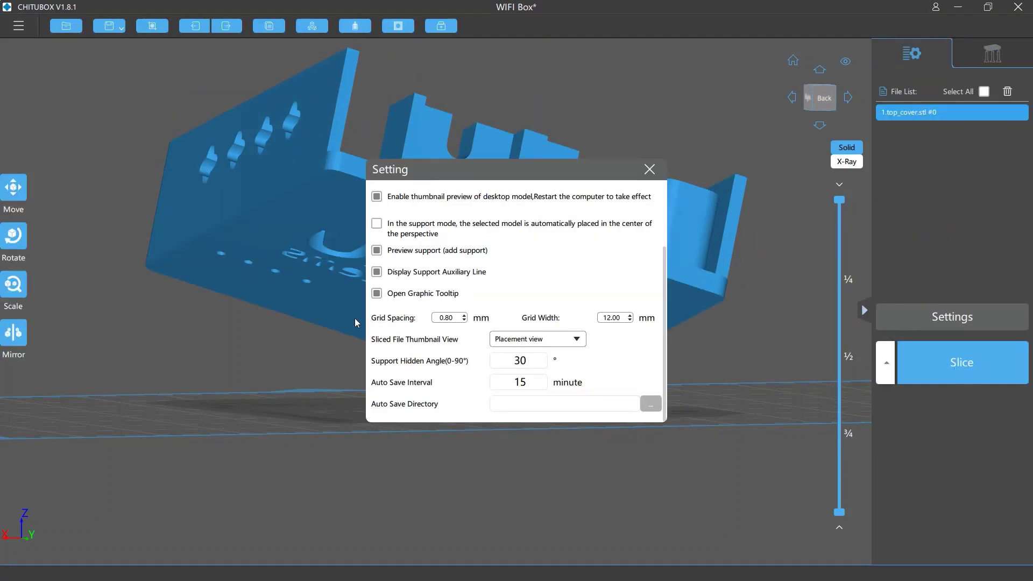
click(377, 293)
click(650, 170)
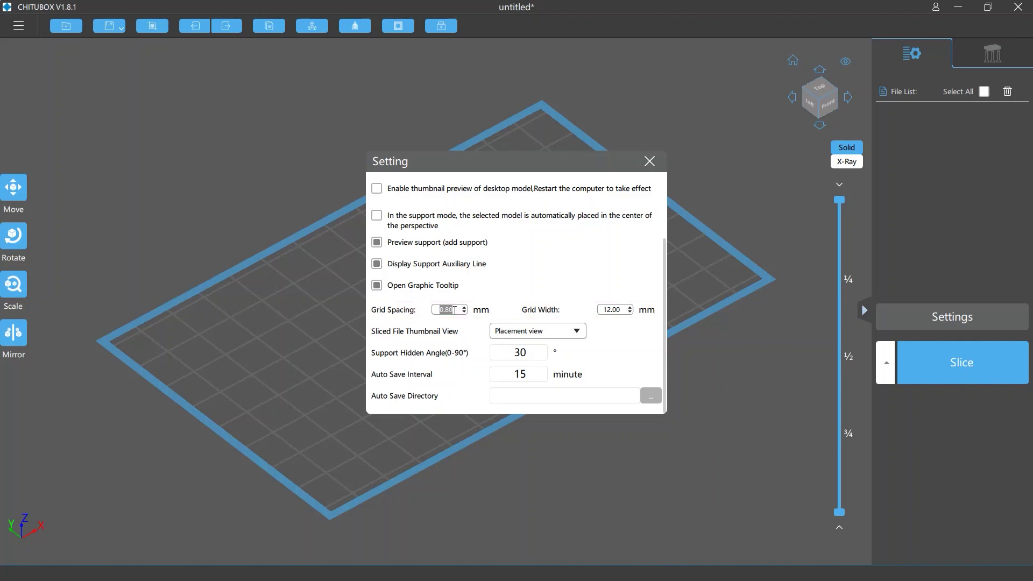
Change Grid Spacing to 1.6 mm, back to 0.8 mm, then set Grid Width to 20
text(1.6)
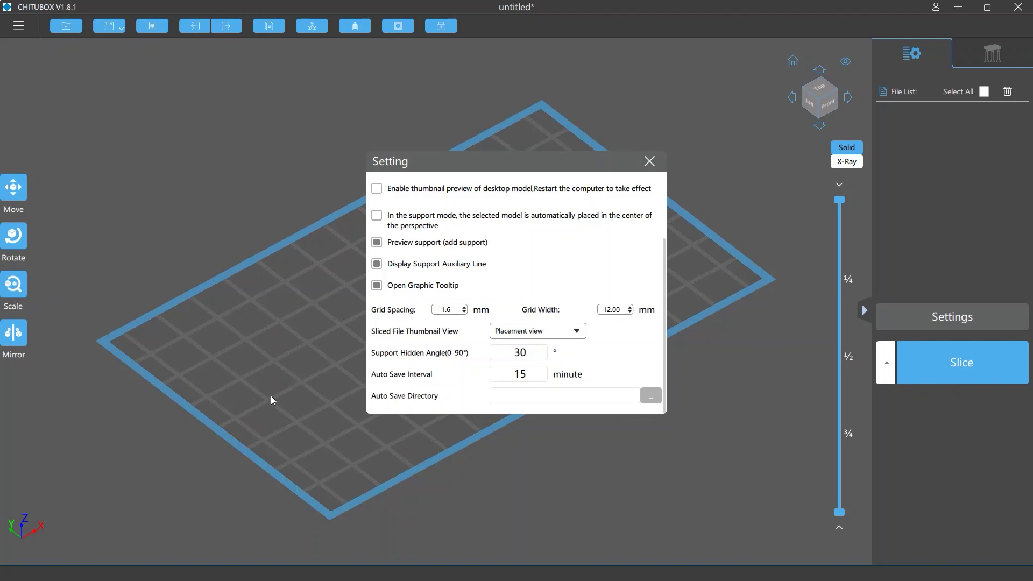
drag(452, 309, 439, 310)
text(0.8)
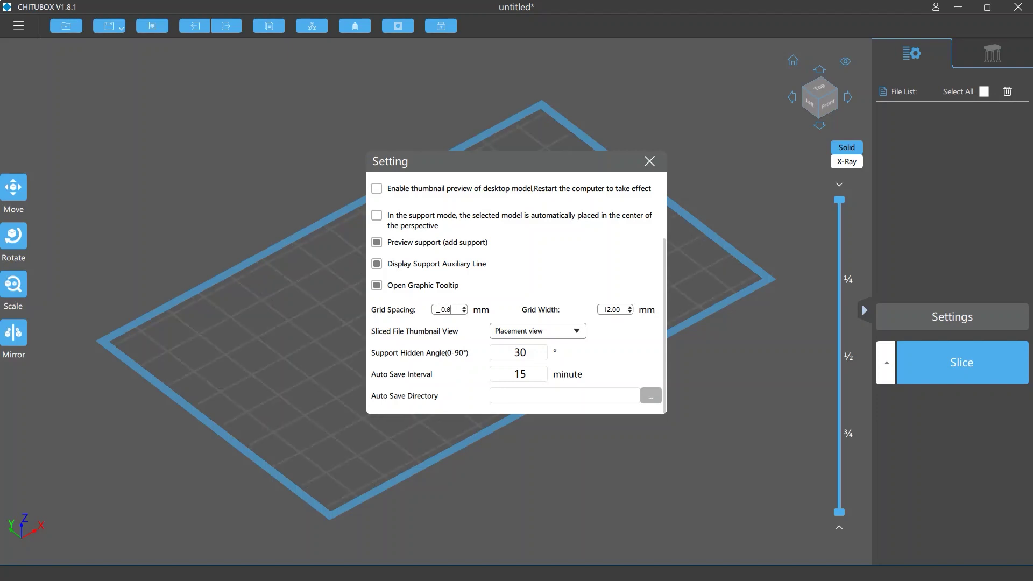
key(Tab)
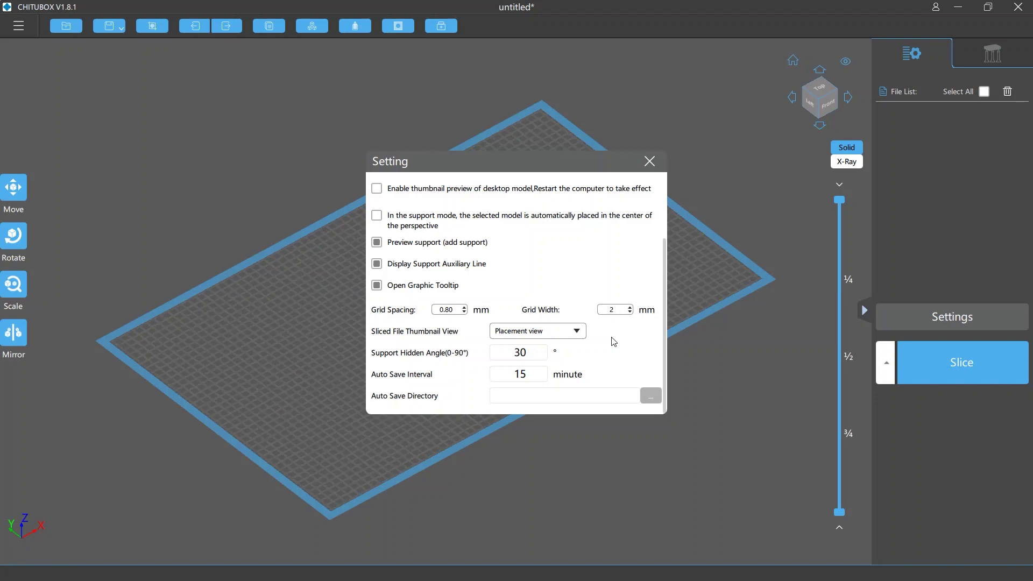
text(00)
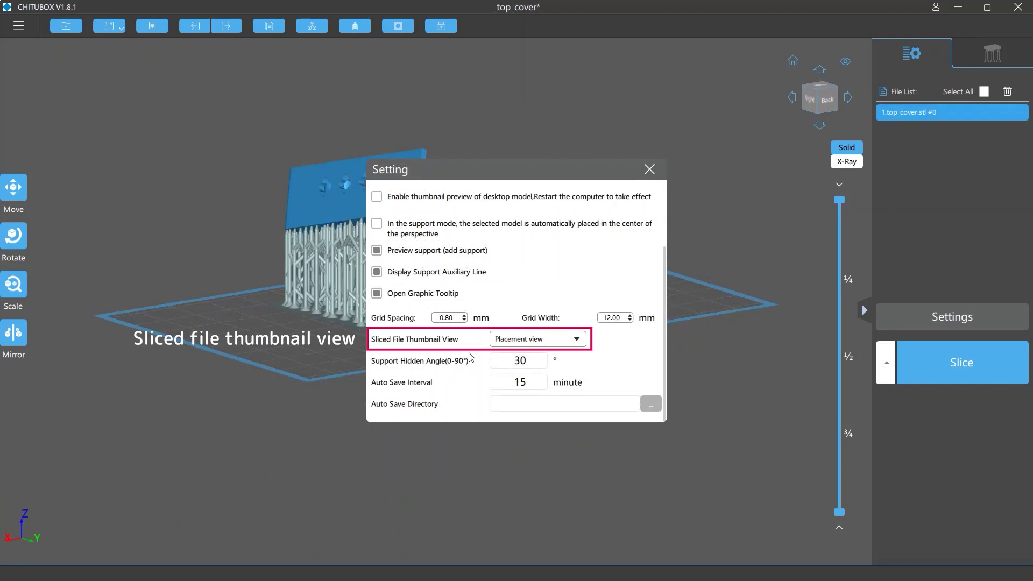
With Placement view as the slice thumbnail, slice the cover and save it as placement_view
click(578, 340)
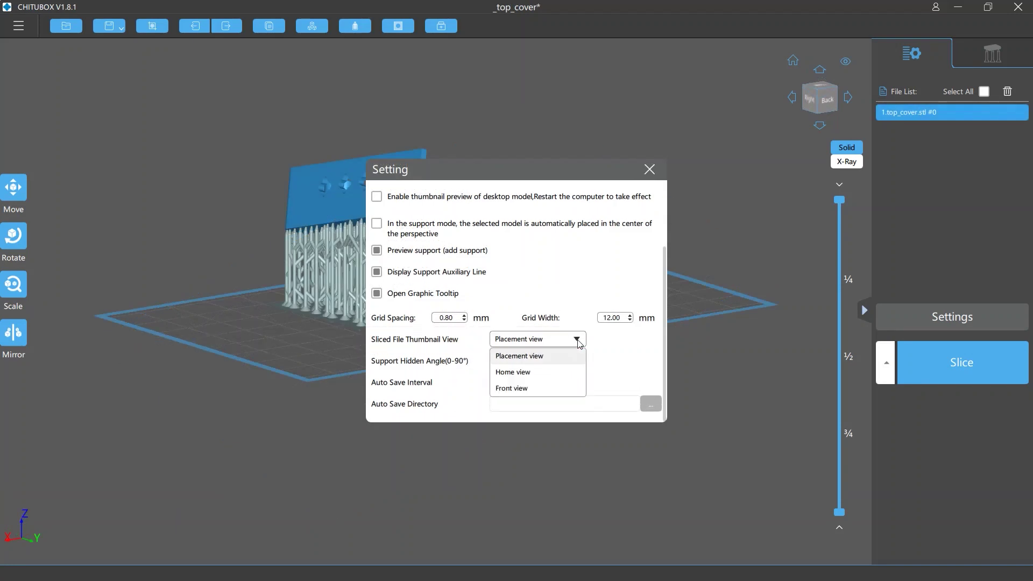
click(538, 356)
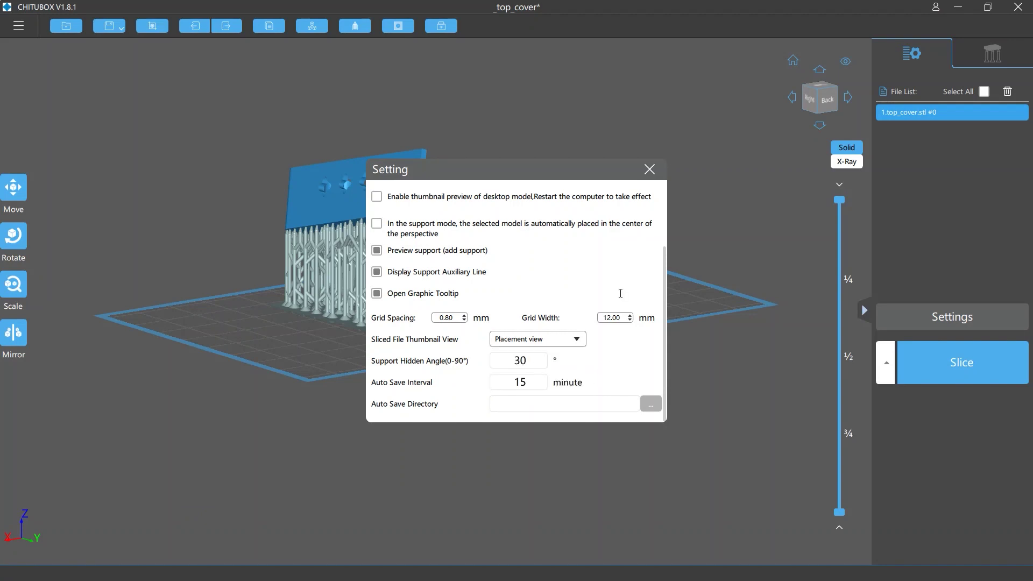
click(649, 169)
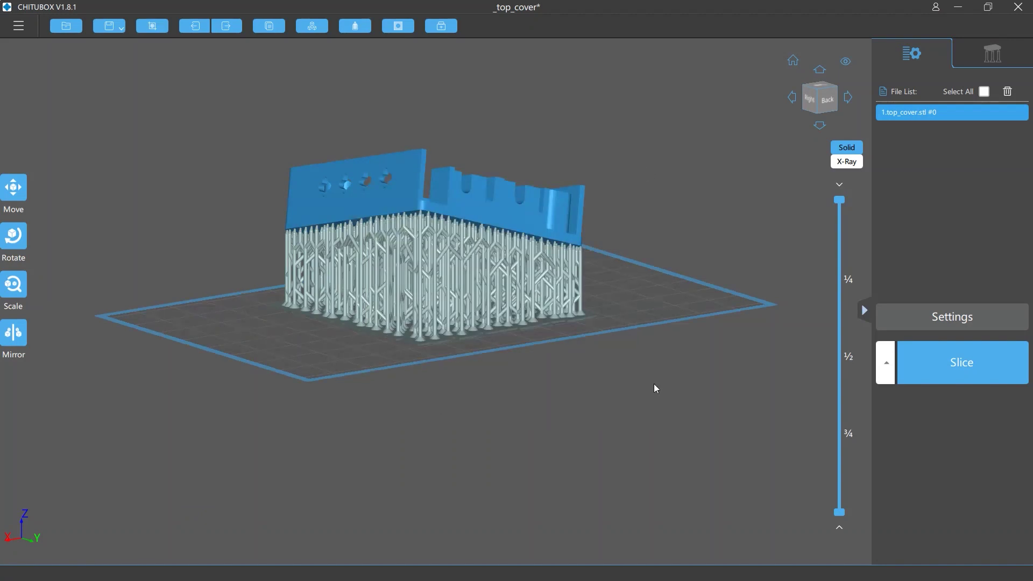
click(934, 373)
click(948, 325)
text(_view.ctb)
click(600, 350)
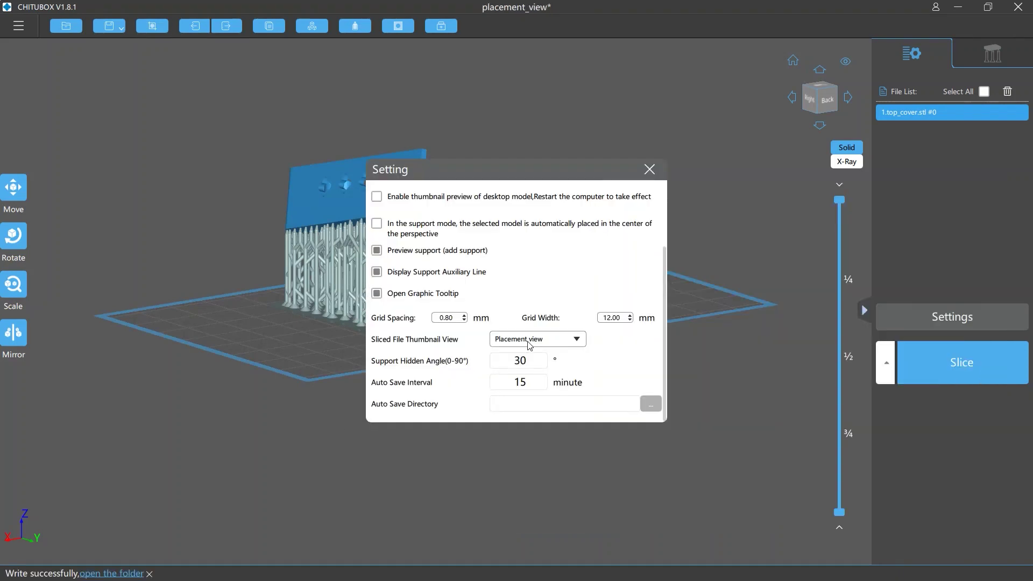
Change the Sliced File Thumbnail View to Home view, then to Front view
click(530, 343)
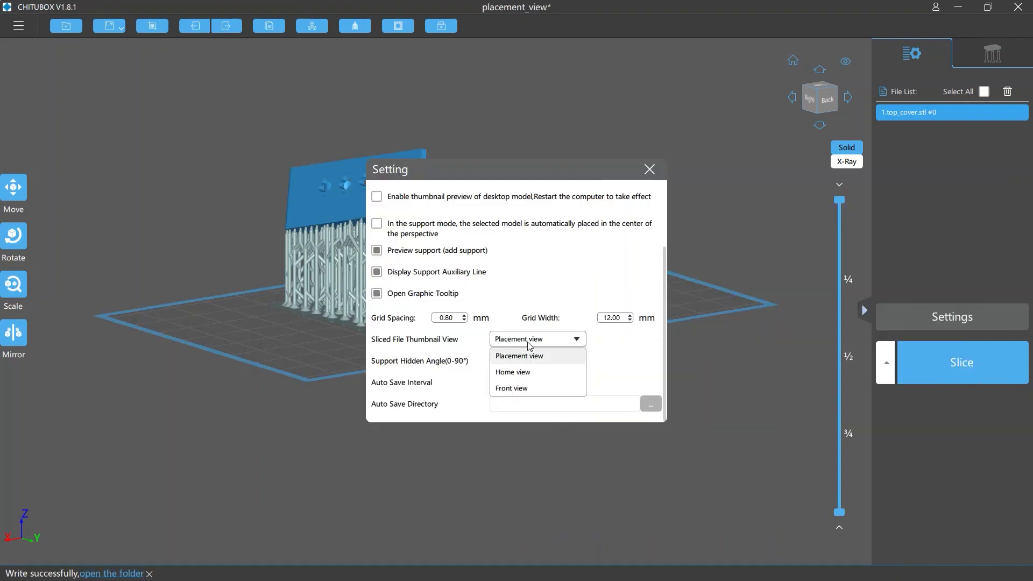
click(525, 375)
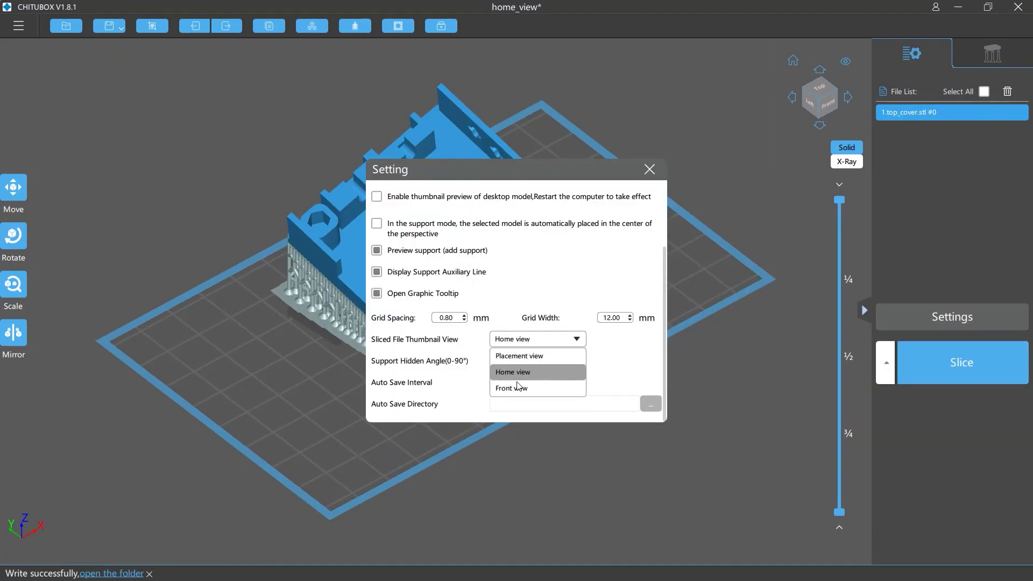
click(519, 389)
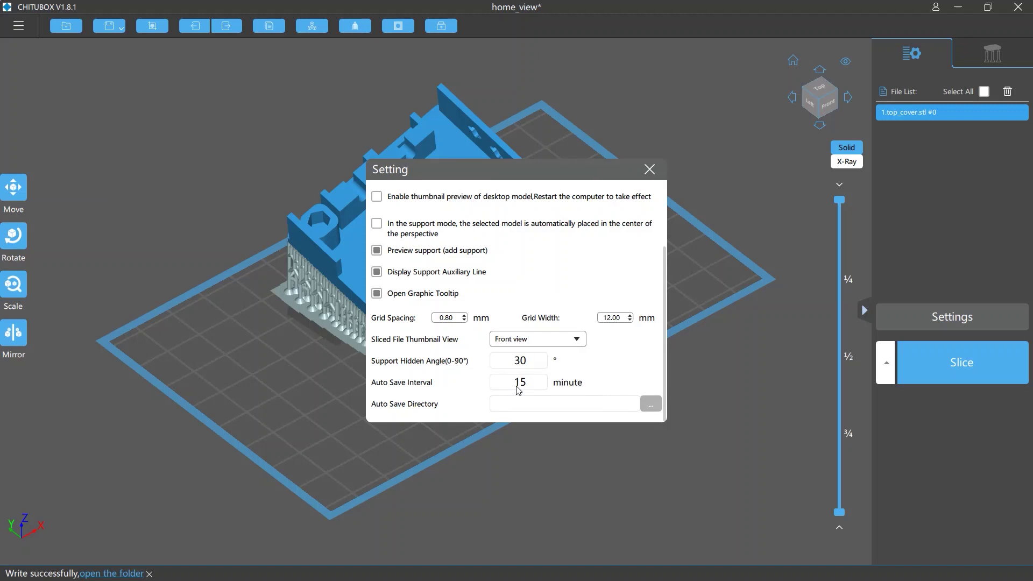
click(650, 170)
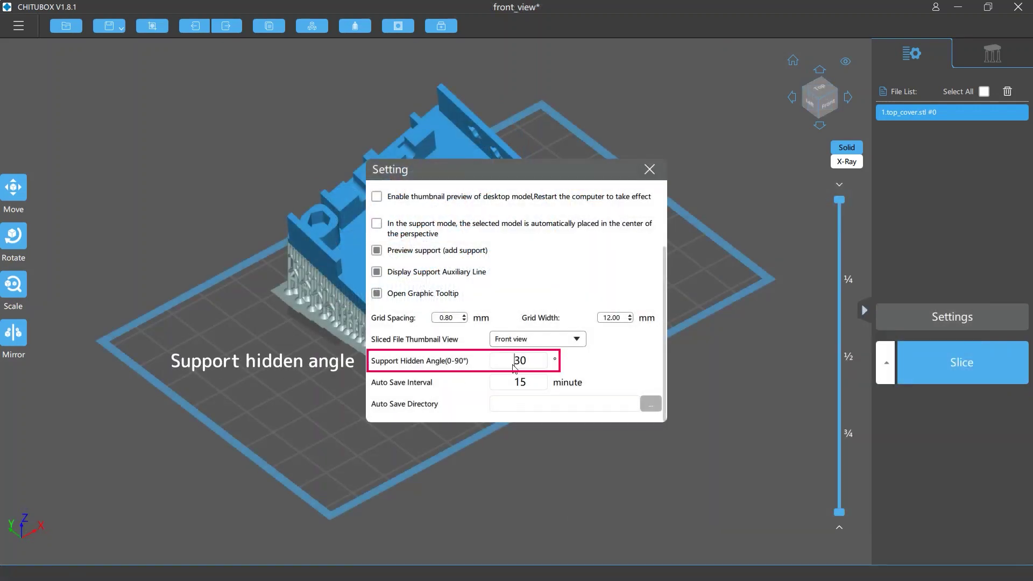
Set Support Hidden Angle to 20 and orbit below the cover to compare the supports
key(Delete)
text(2)
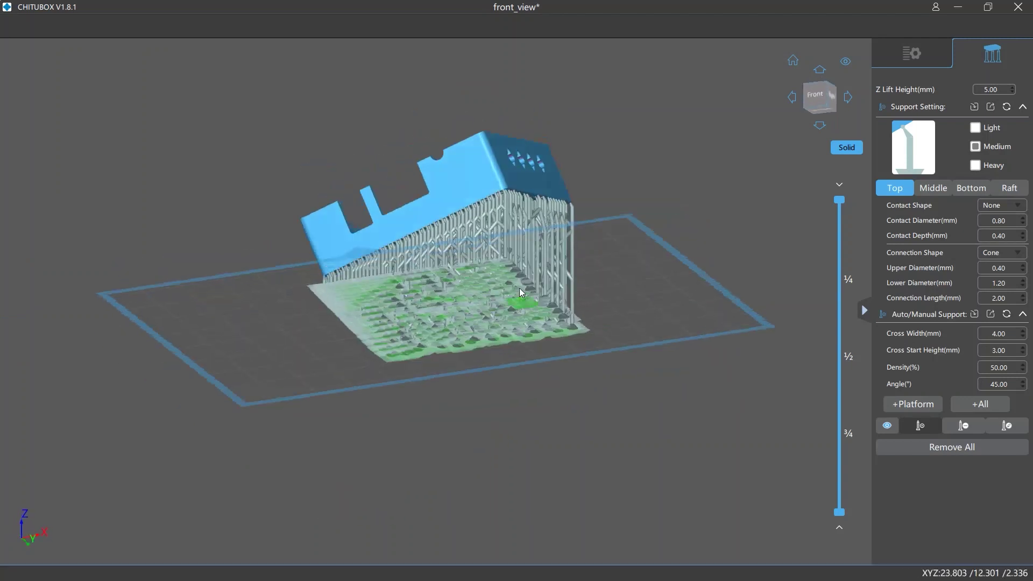
right_drag(519, 288, 553, 350)
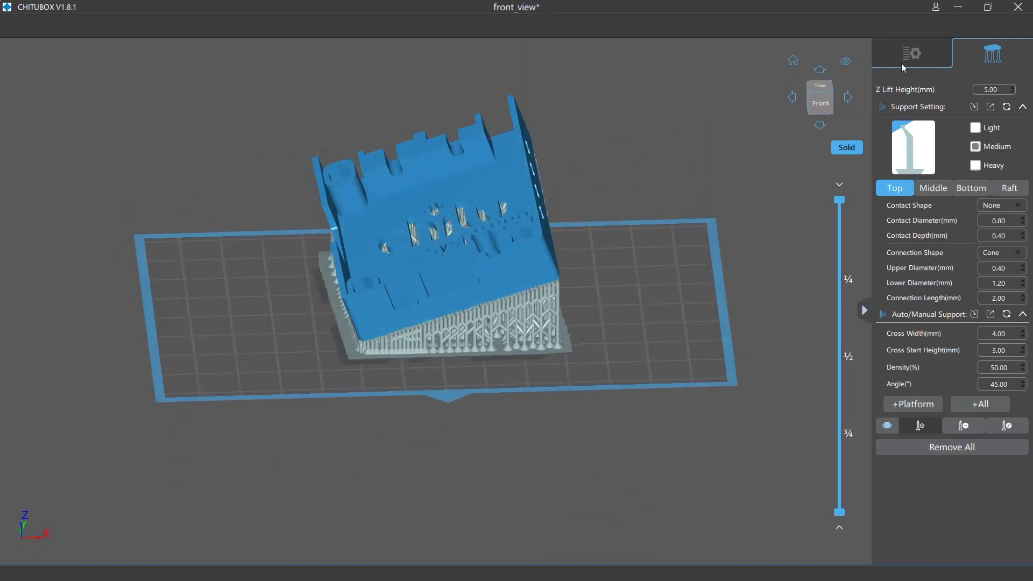
click(922, 60)
Try a support hidden angle of 60 in support mode, then set it to 0 and view from below
click(18, 27)
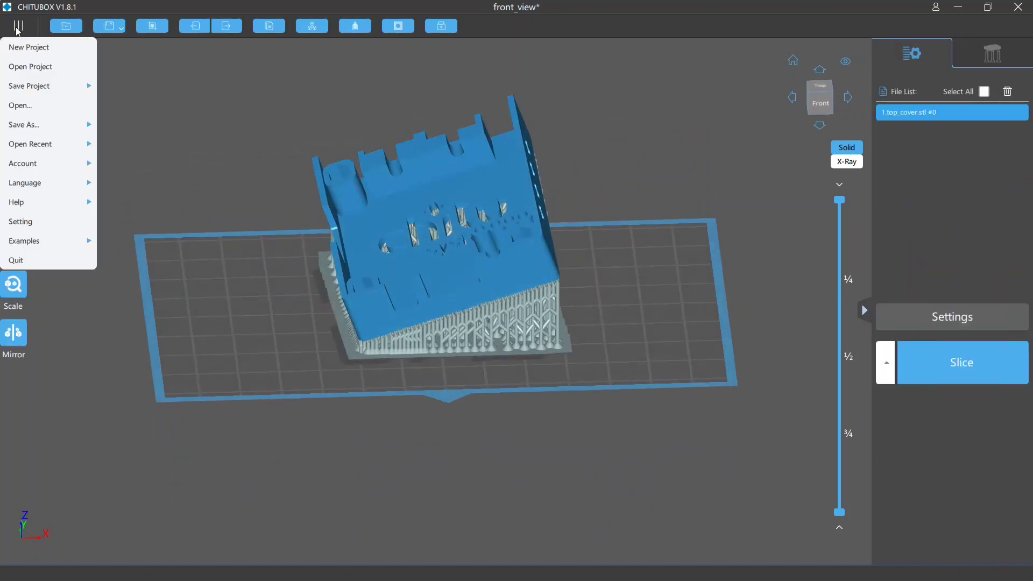
click(35, 223)
click(526, 366)
drag(527, 366, 515, 366)
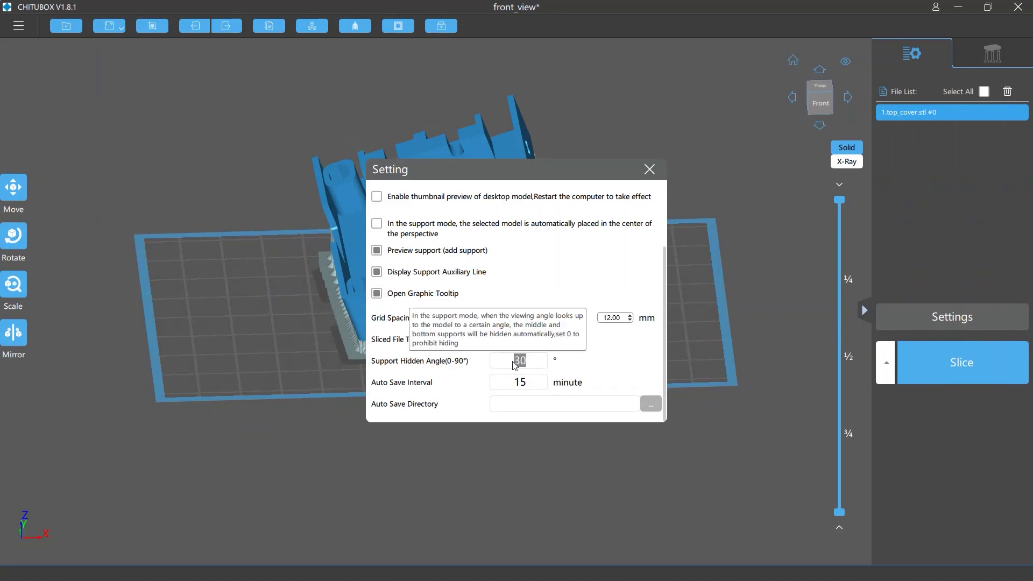
text(60)
click(650, 169)
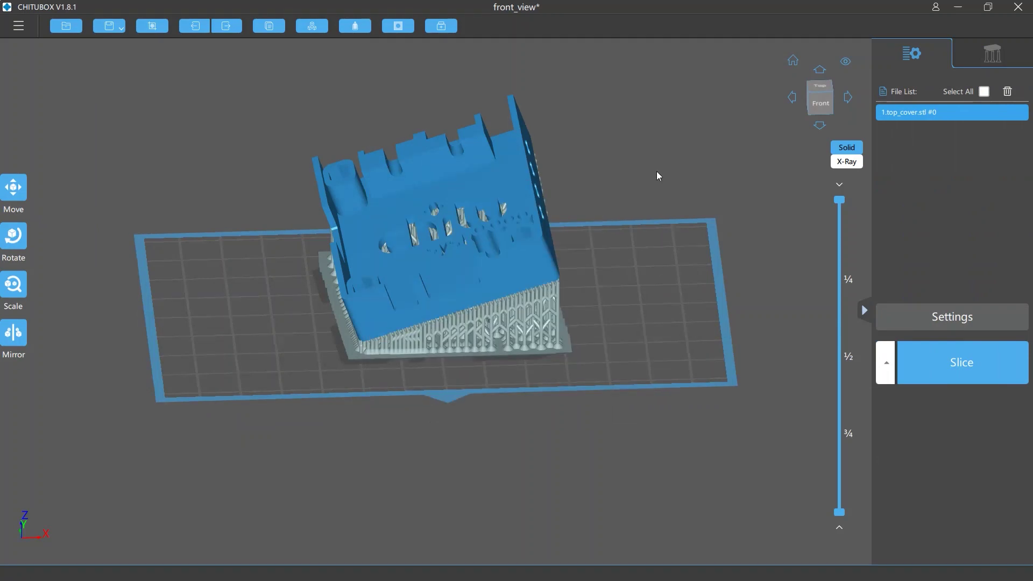
click(993, 55)
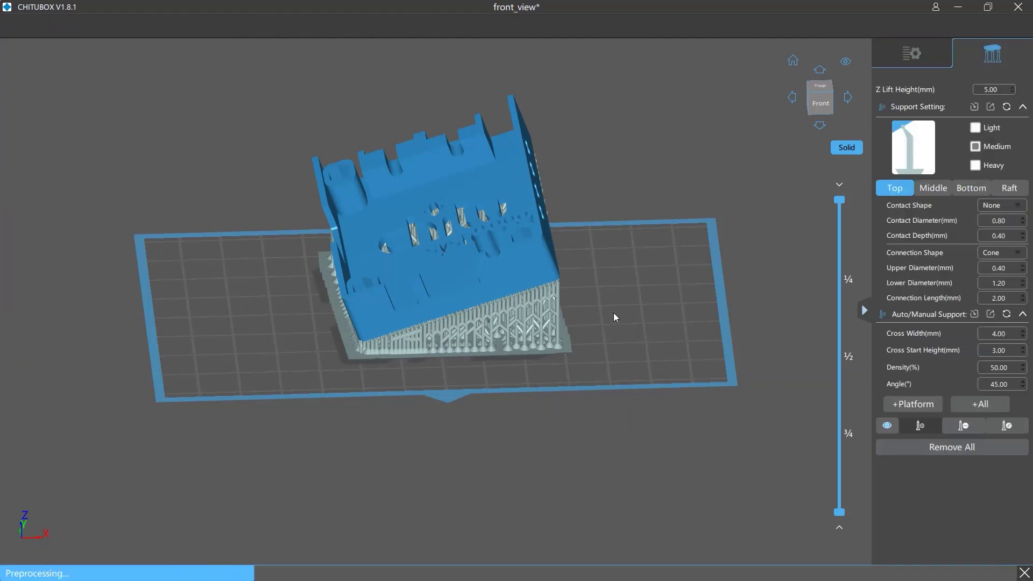
drag(596, 348, 592, 319)
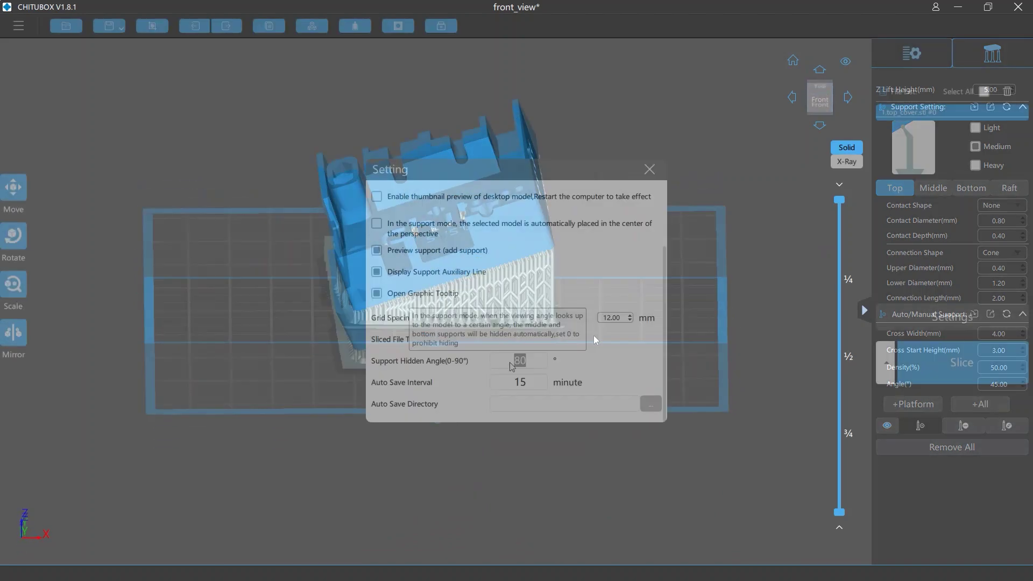
text(0)
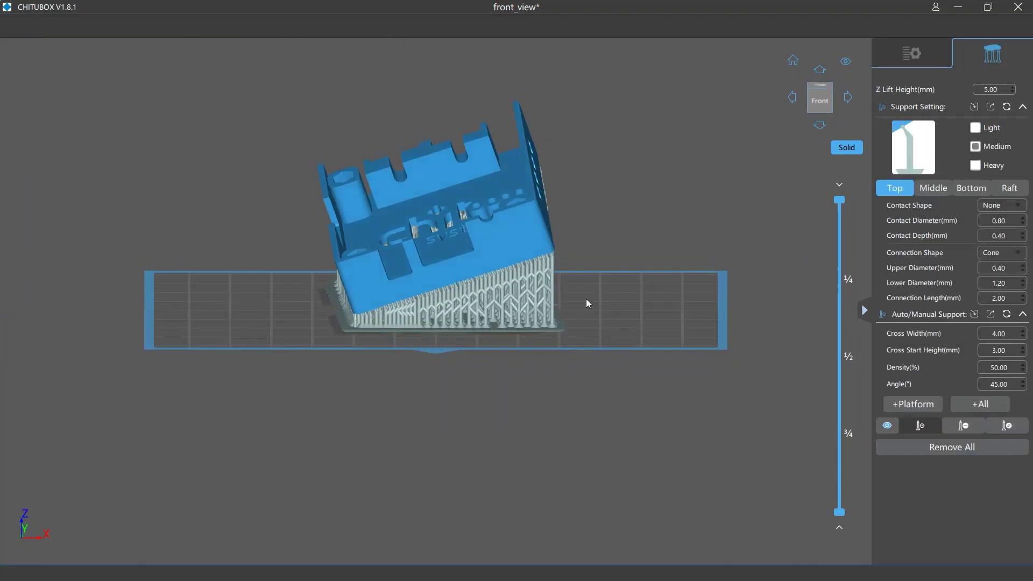
drag(589, 304, 587, 205)
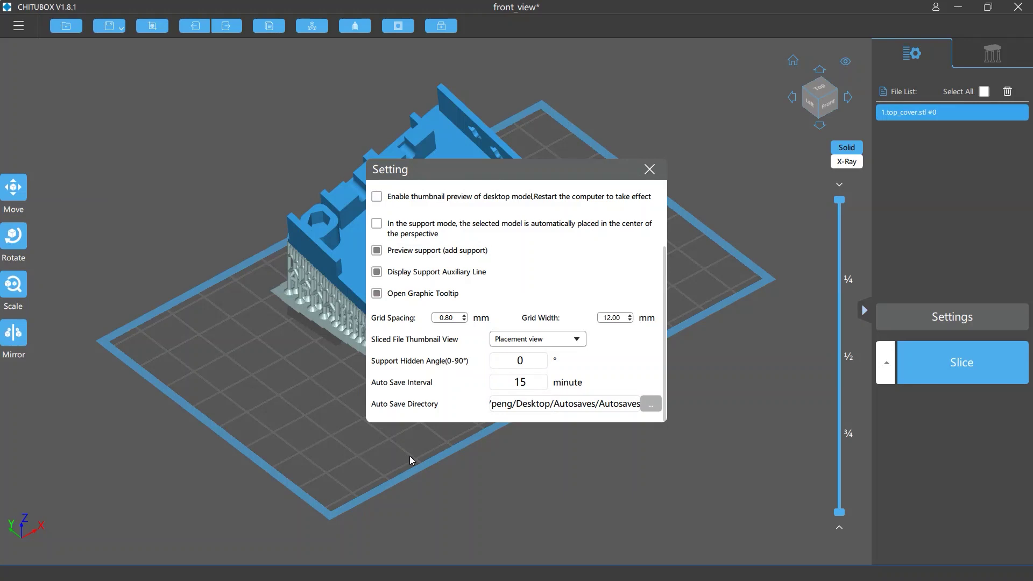
Change Auto Save Interval to 1 then back to 15, and select the Desktop Autosaves folder as the auto-save directory
drag(528, 383, 509, 386)
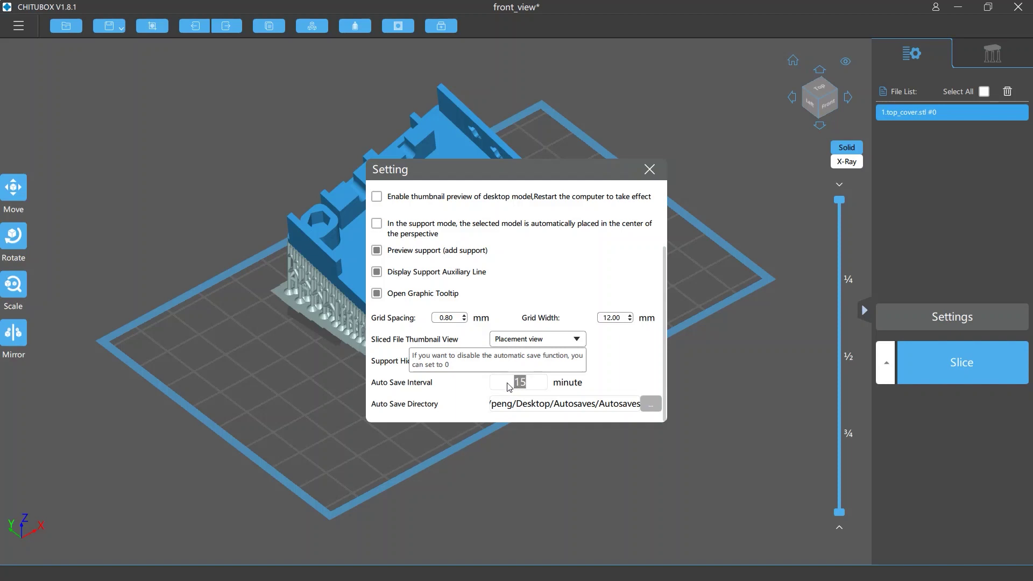
text(1)
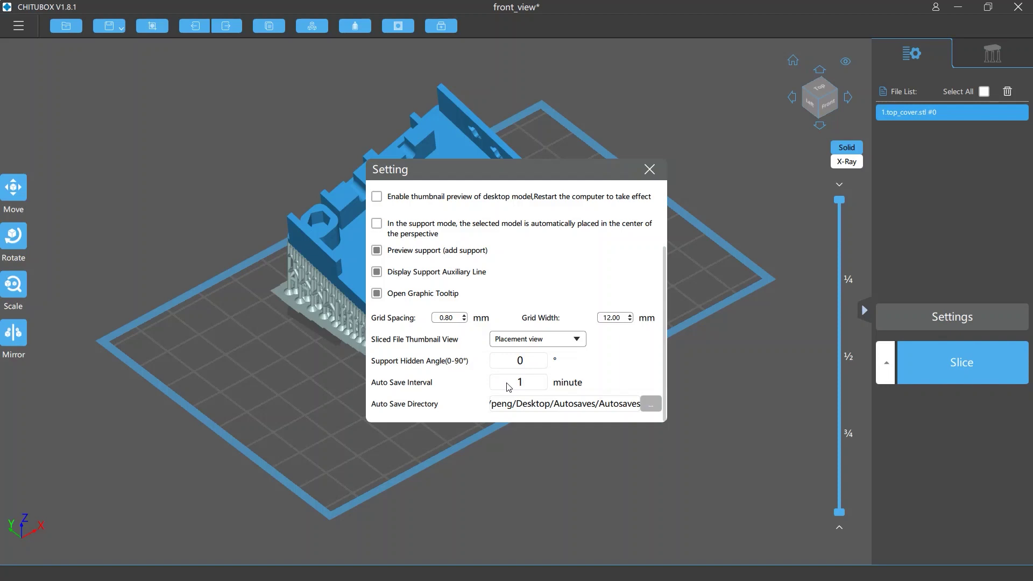
click(529, 387)
text(5)
click(651, 404)
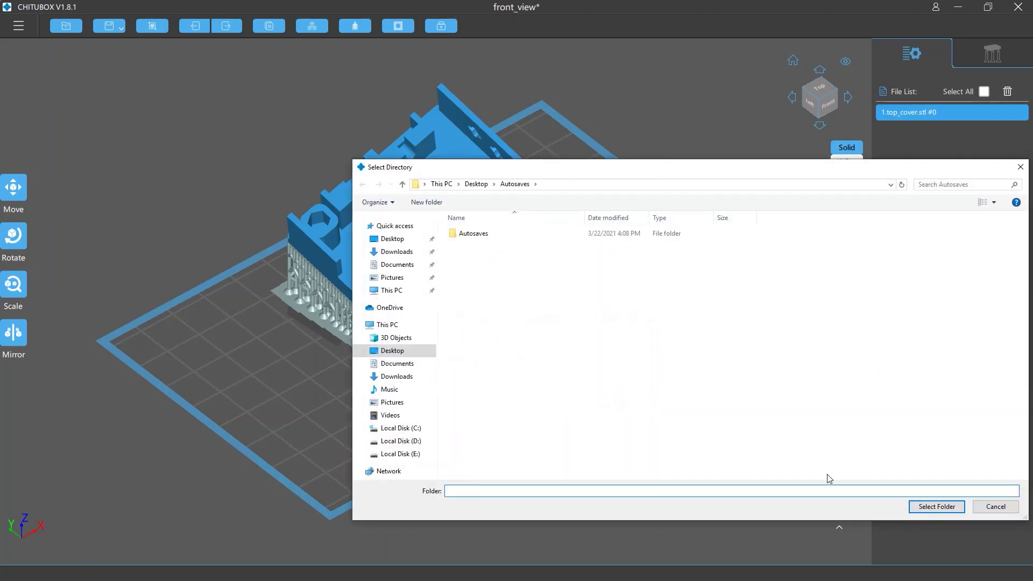
click(937, 506)
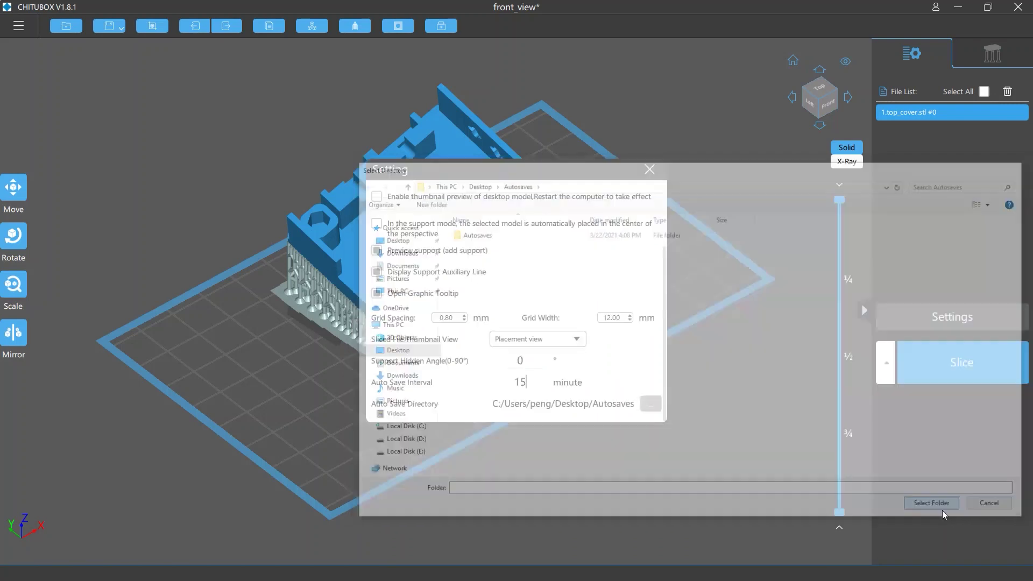